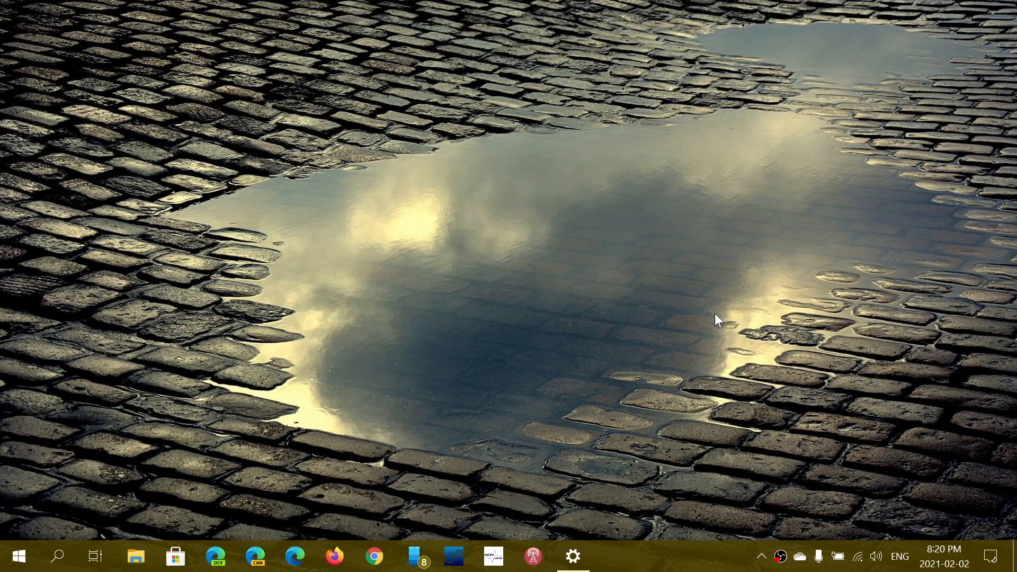
Restore the Settings update history window, review it, then close Settings.
{"action": "left_click", "coordinate": [574, 556]}
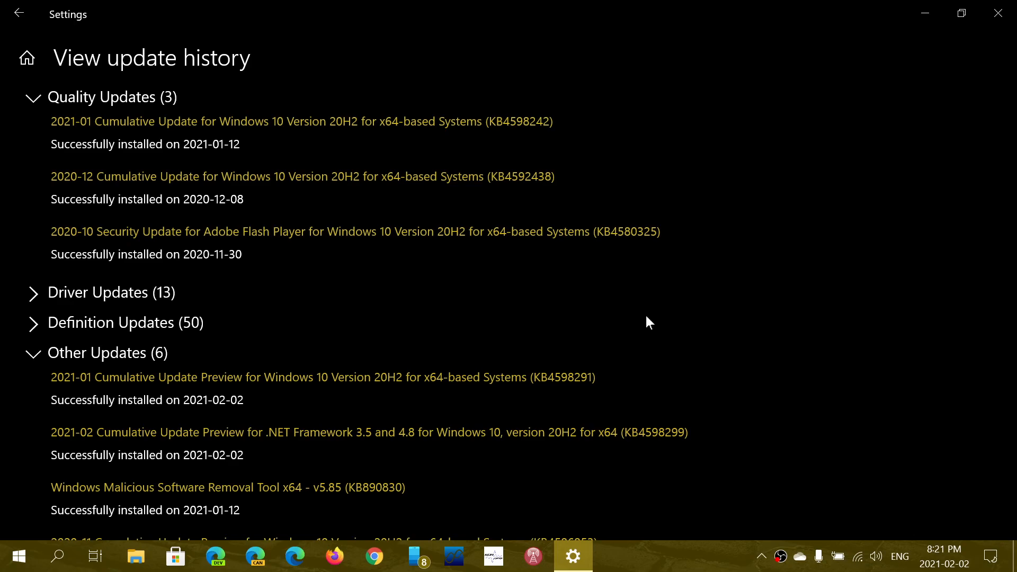
{"action": "left_click", "coordinate": [998, 14]}
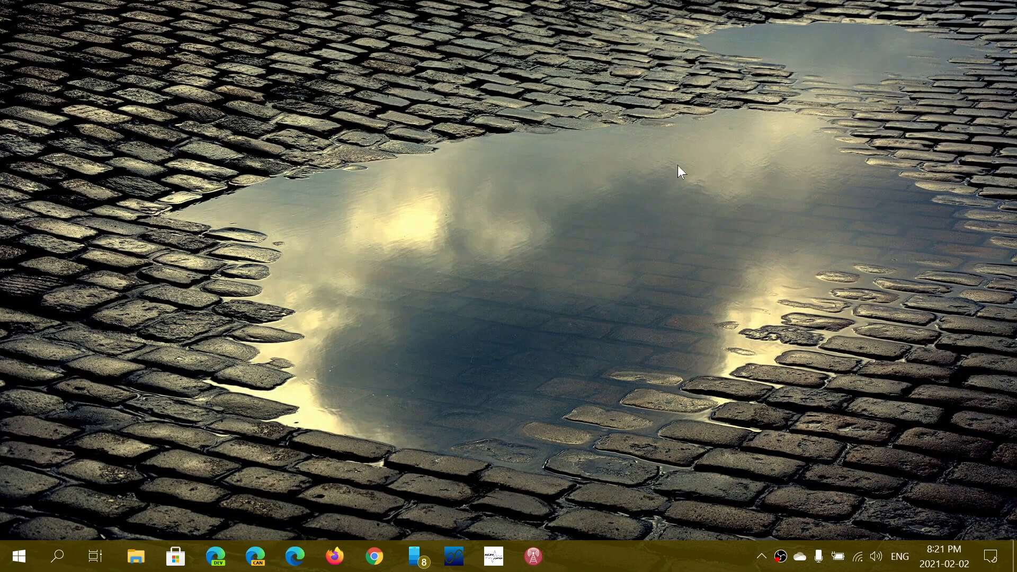
Run winver from Windows Search to show the About Windows dialog.
{"action": "left_click", "coordinate": [58, 555]}
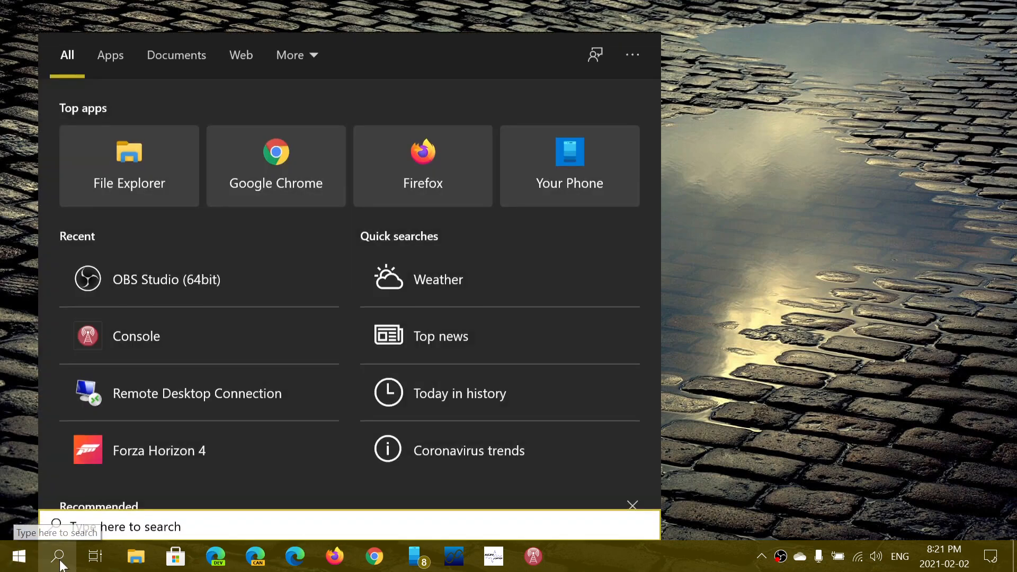
{"action": "type", "text": "winver"}
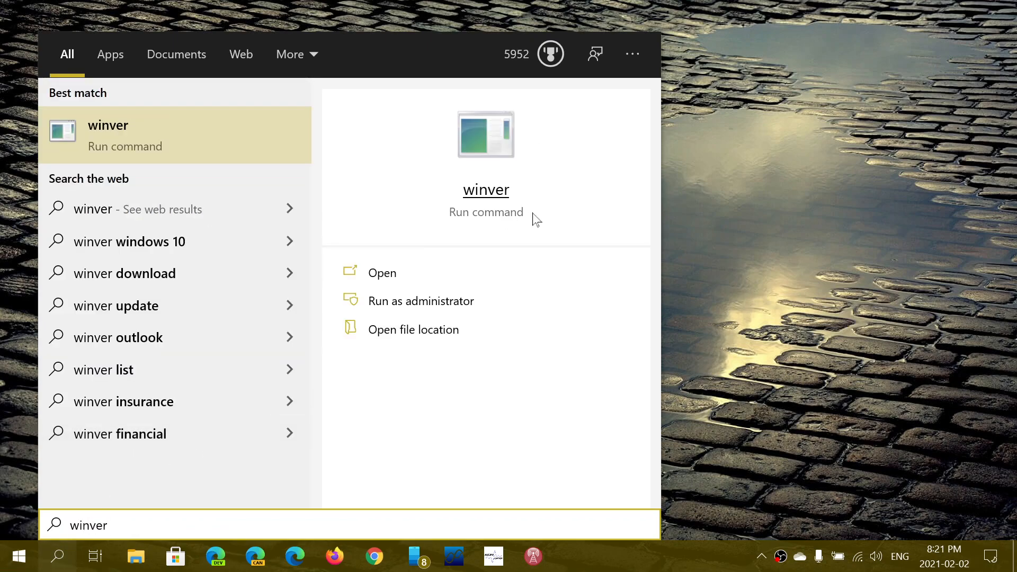
{"action": "key", "text": "Return"}
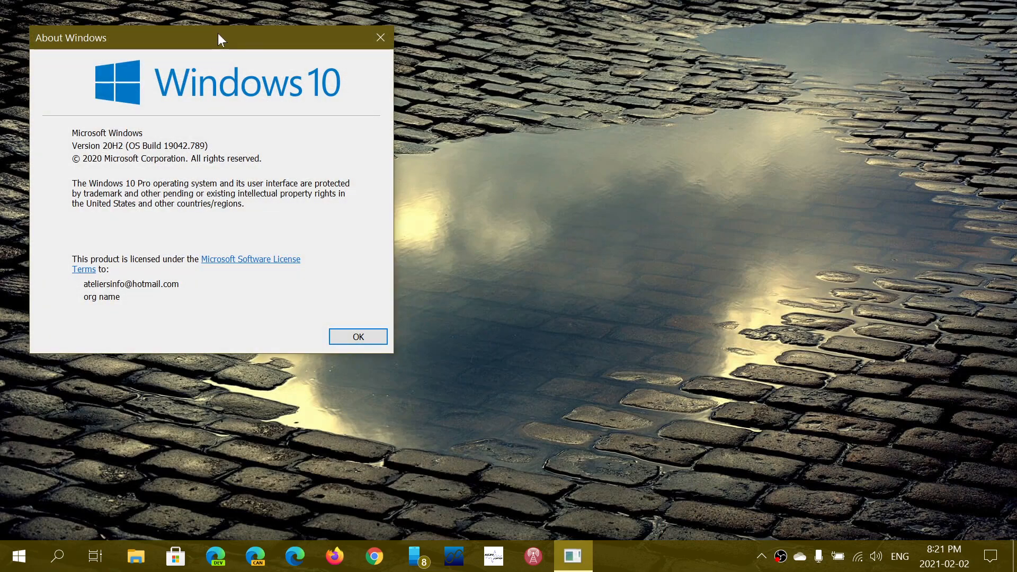
Move the About Windows dialog (Version 20H2, Build 19042.789) to the screen centre.
{"action": "left_click_drag", "start_coordinate": [221, 38], "coordinate": [488, 99]}
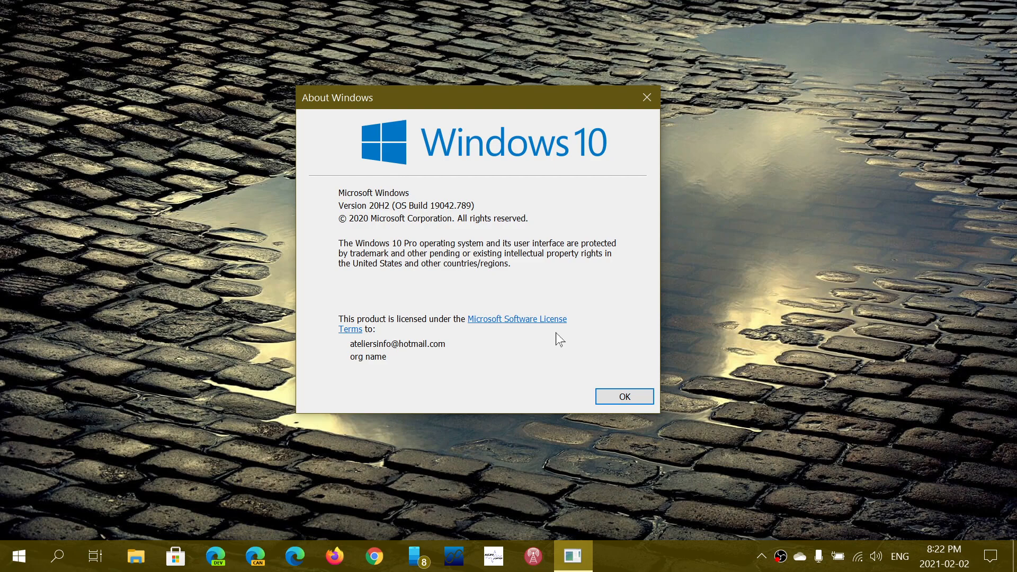
{"action": "key", "text": "Tab"}
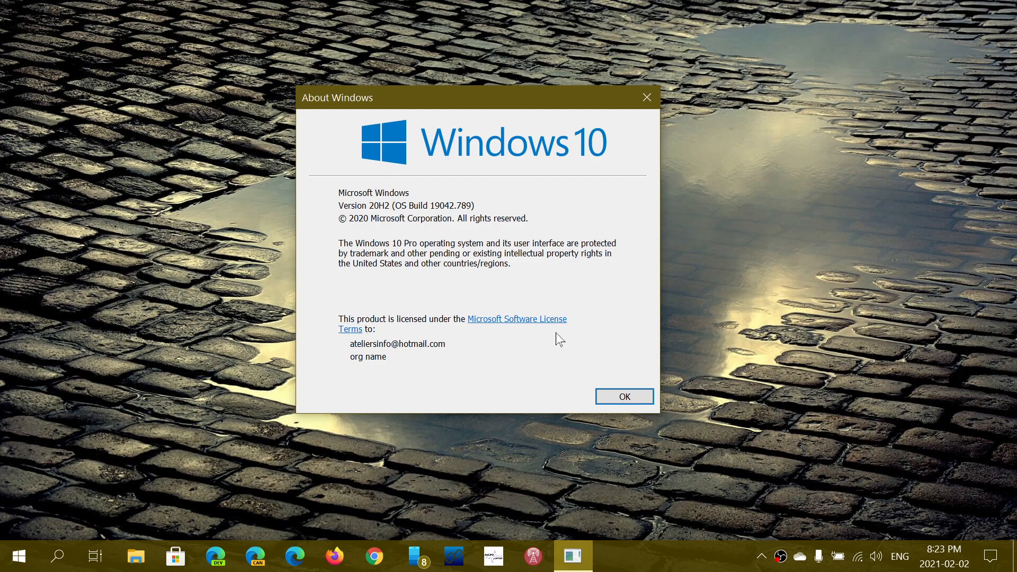